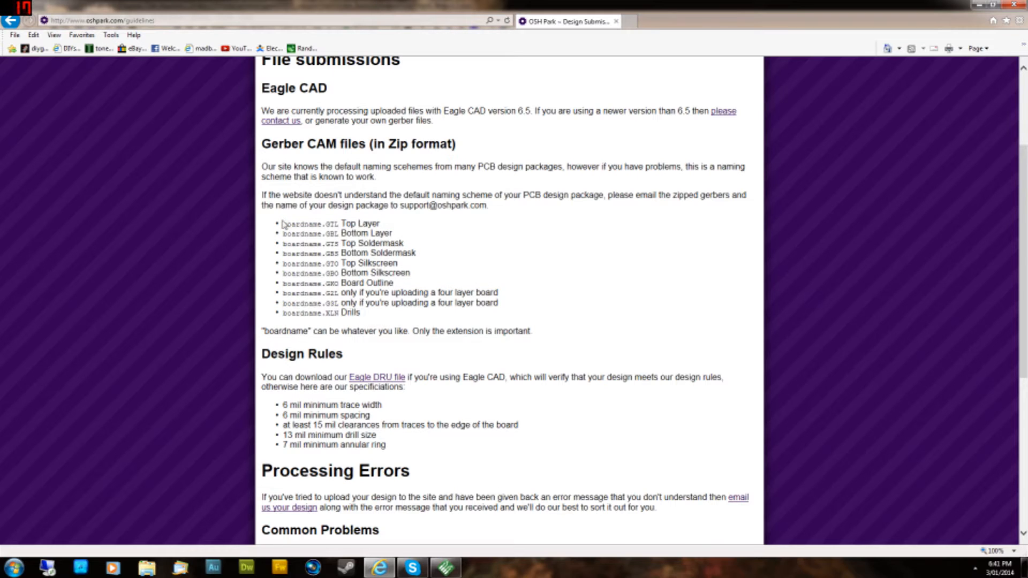
# Review the OSH Park guidelines for the required Gerber and drill file extensions of each board layer.
pyautogui.moveTo(300, 225); pyautogui.dragTo(287, 323)
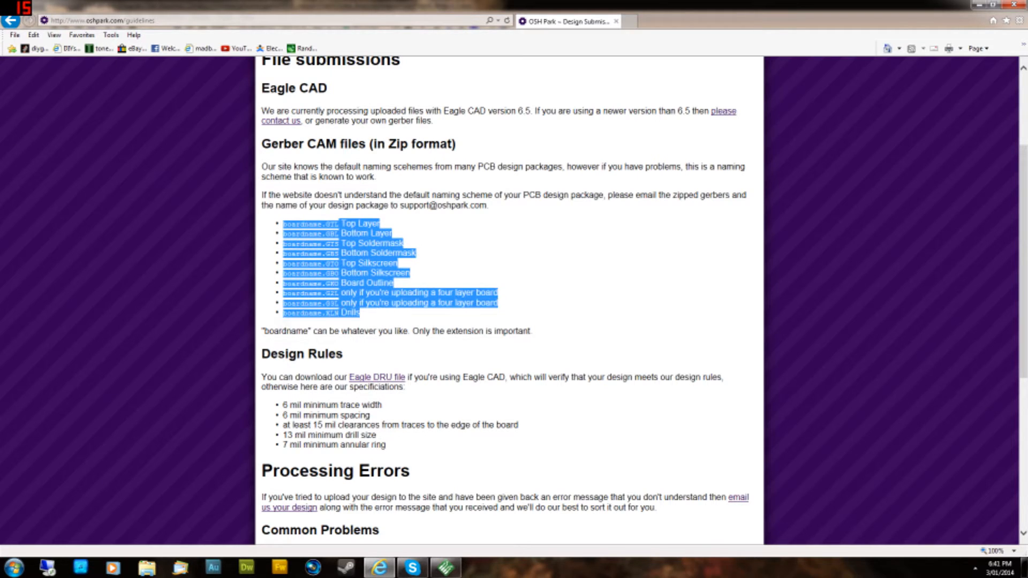
pyautogui.click(287, 324)
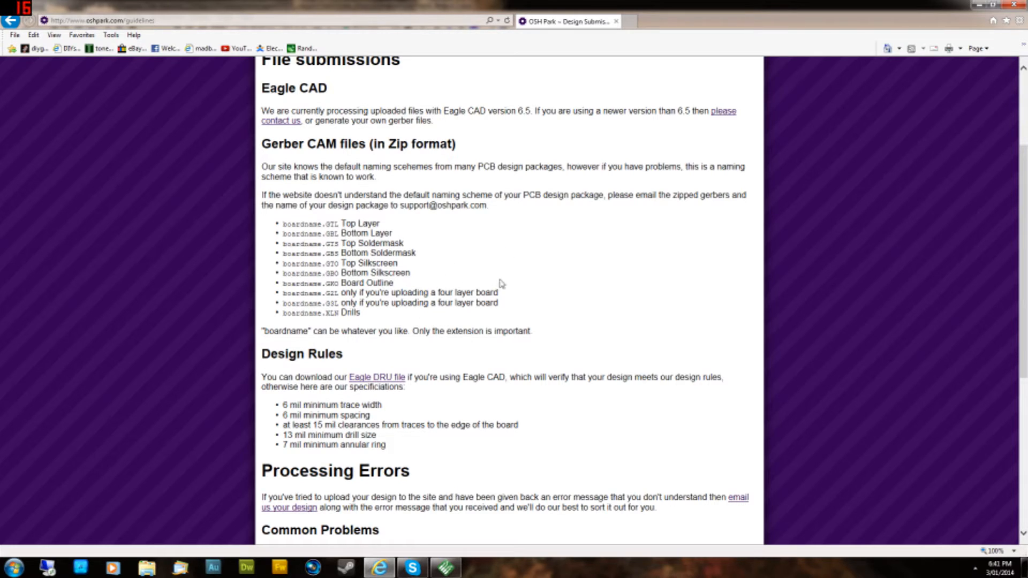
pyautogui.scroll(2, 537, 260)
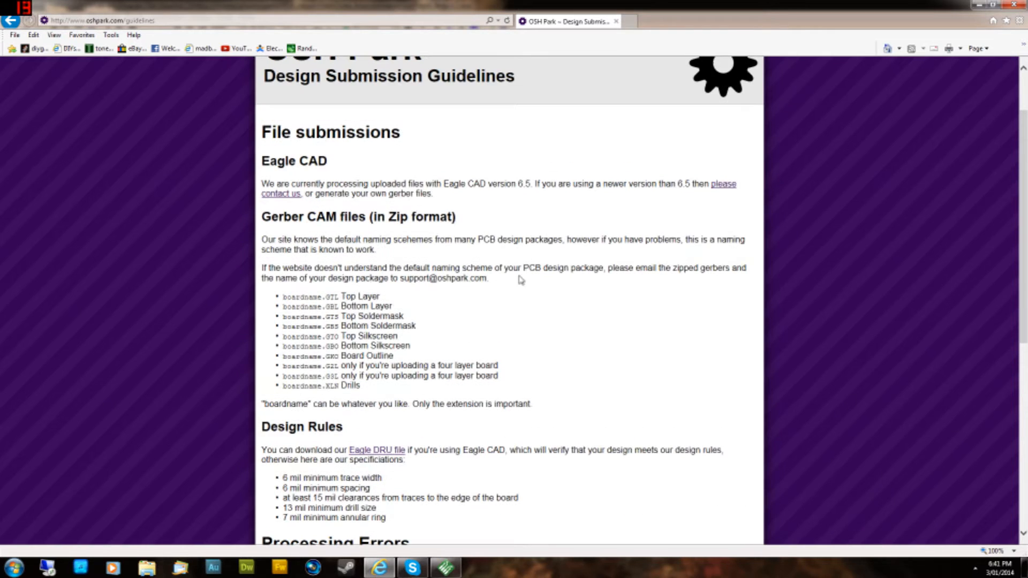
pyautogui.scroll(-2, 520, 276)
pyautogui.scroll(-2, 503, 274)
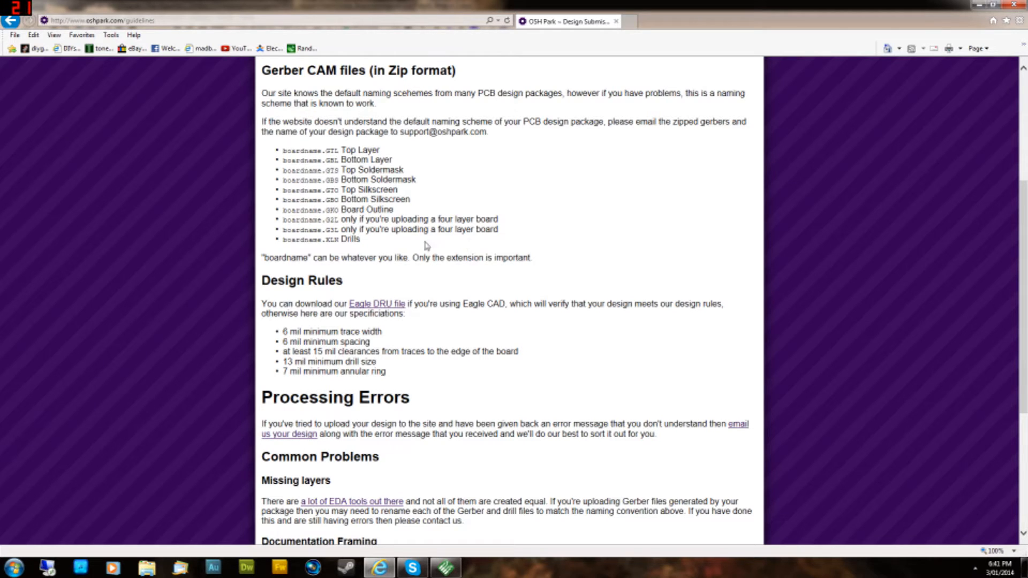
pyautogui.moveTo(284, 152); pyautogui.dragTo(370, 243)
pyautogui.click(315, 149)
pyautogui.scroll(2, 503, 253)
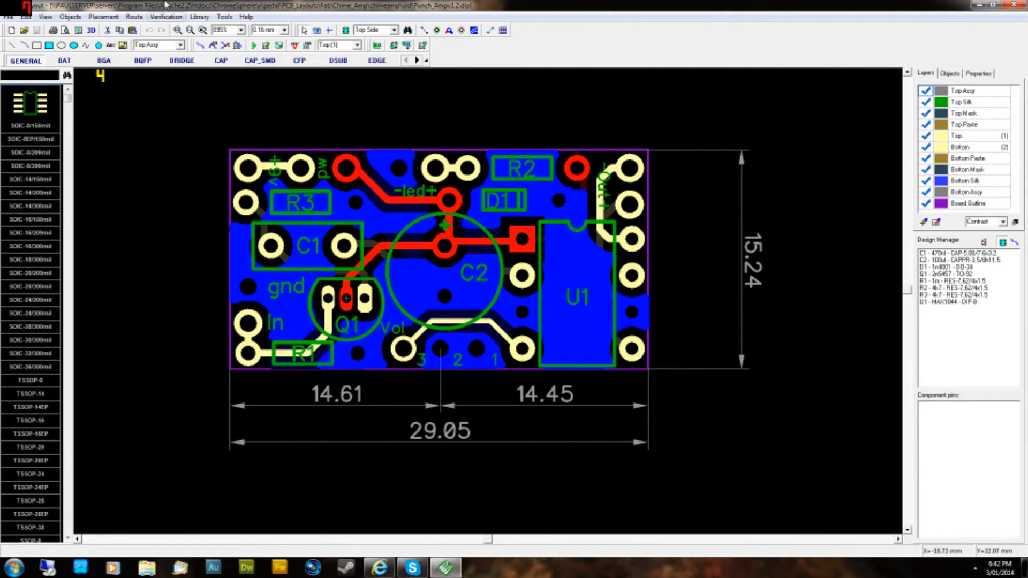
# In DipTrace PCB Layout, open the Gerber export and its per-layer file settings.
pyautogui.click(9, 17)
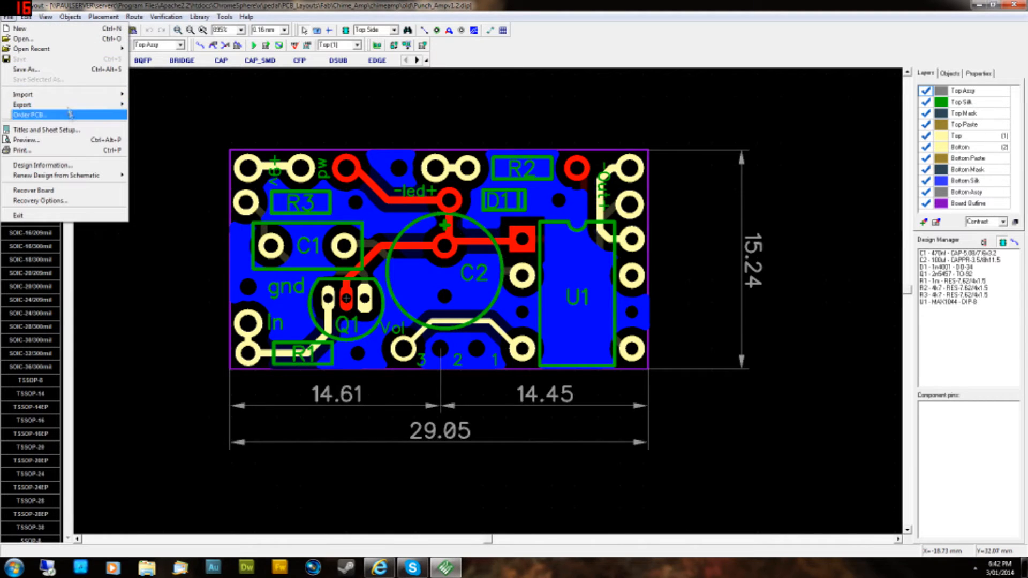
pyautogui.moveTo(67, 106)
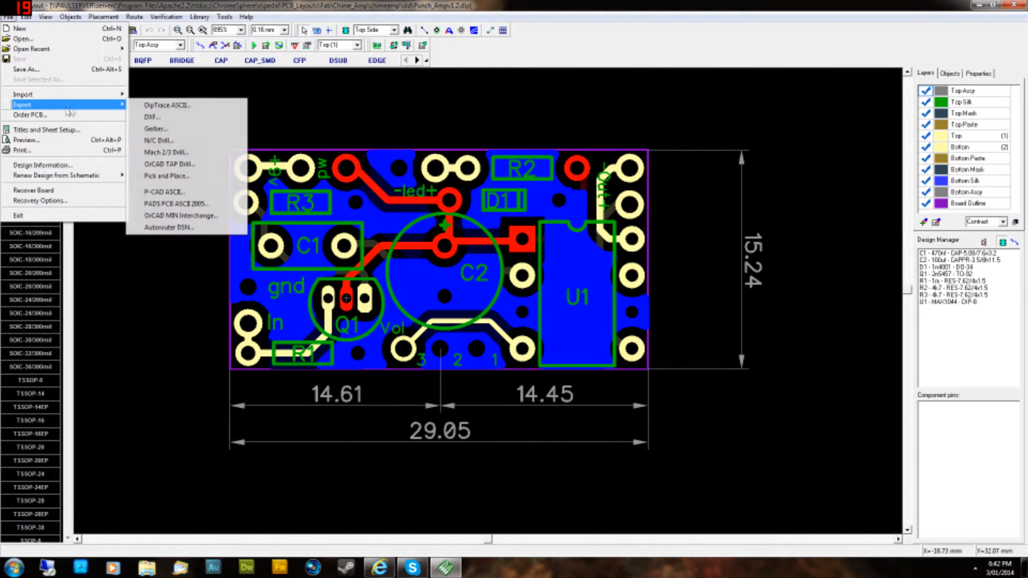
pyautogui.click(156, 130)
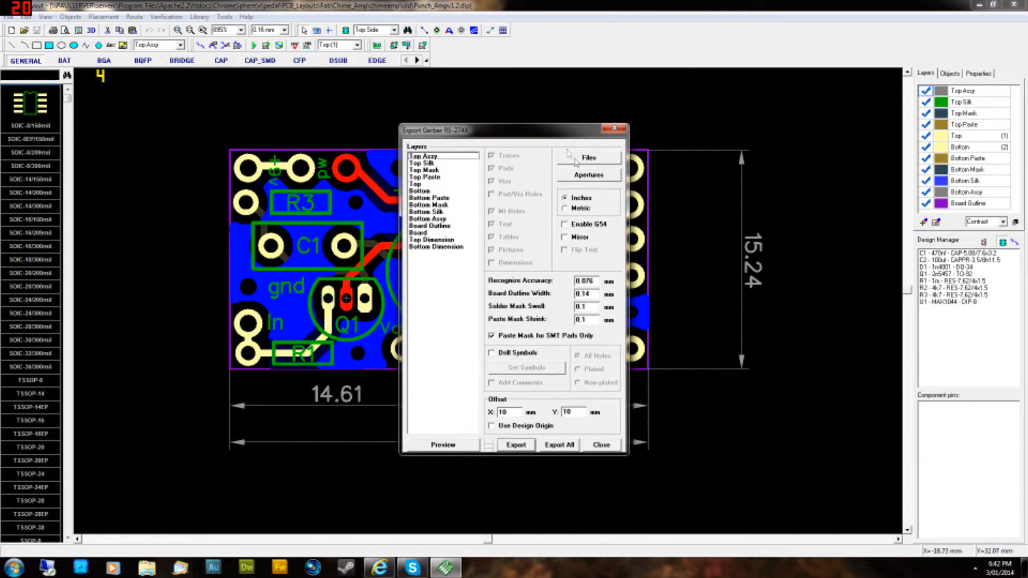
pyautogui.click(589, 158)
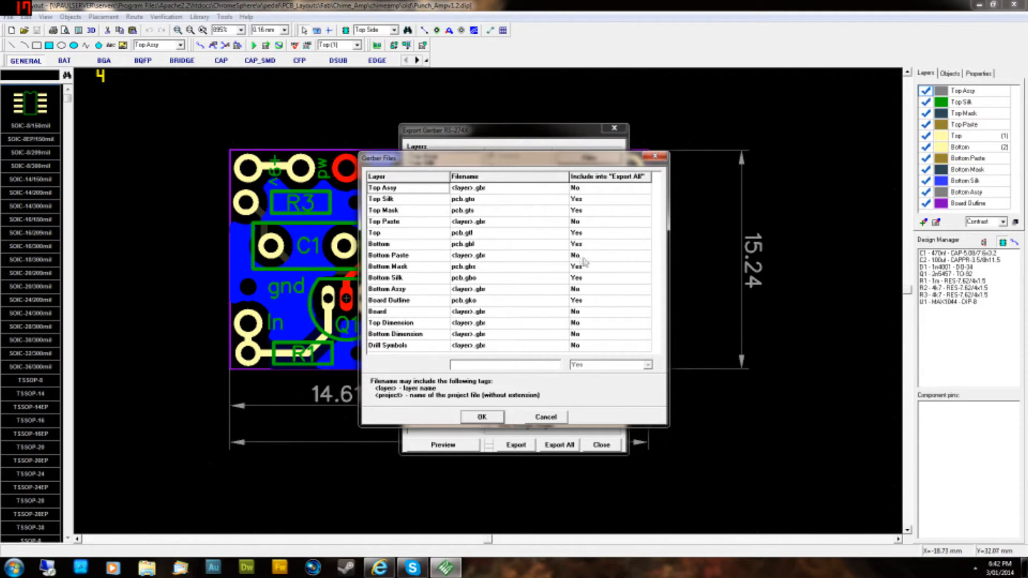
# Check which layers are set to be included in Export All, from Top Silk down to Drill Symbols.
pyautogui.click(584, 199)
pyautogui.click(589, 222)
pyautogui.click(586, 255)
pyautogui.click(581, 289)
pyautogui.click(580, 311)
pyautogui.click(578, 322)
pyautogui.click(579, 334)
pyautogui.click(582, 345)
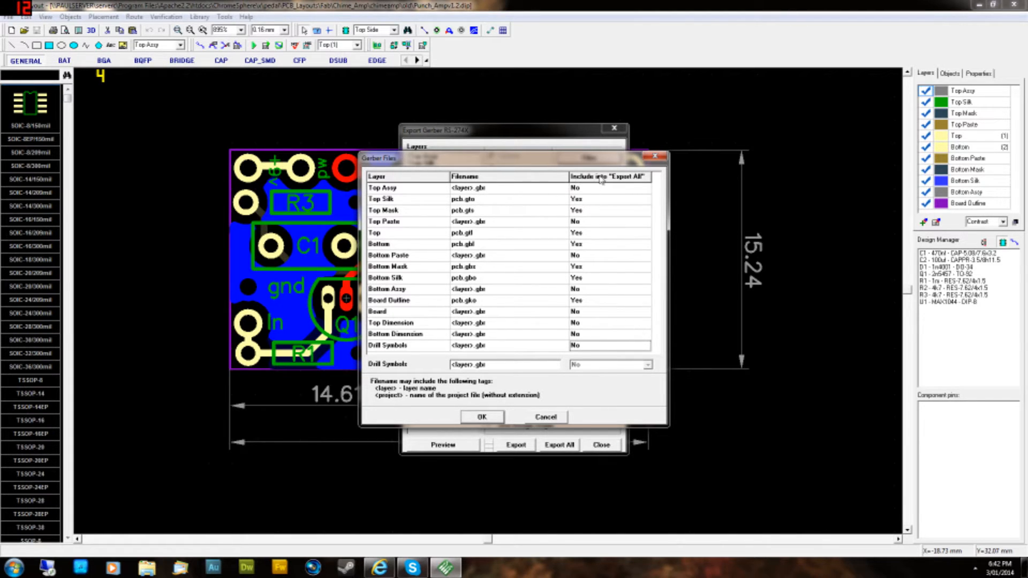
# Check each layer's Gerber filename and extension against the OSH Park naming scheme, including the Top Mask entry, and accept the file settings.
pyautogui.click(496, 188)
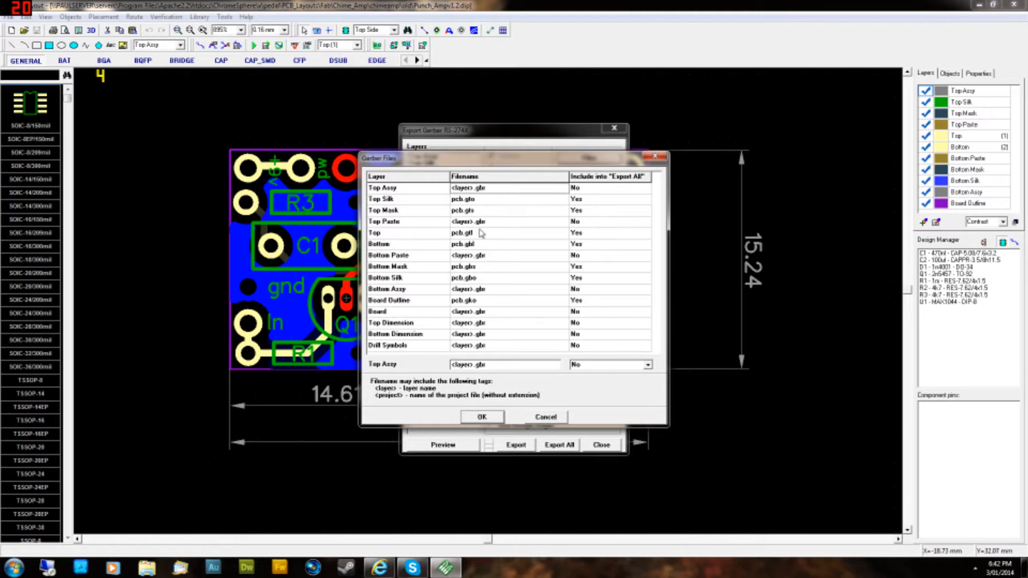
pyautogui.click(476, 224)
pyautogui.click(485, 256)
pyautogui.click(483, 292)
pyautogui.click(489, 315)
pyautogui.click(488, 323)
pyautogui.click(489, 334)
pyautogui.click(488, 346)
pyautogui.click(476, 301)
pyautogui.click(478, 277)
pyautogui.click(481, 266)
pyautogui.click(475, 245)
pyautogui.click(478, 233)
pyautogui.click(480, 210)
pyautogui.click(479, 199)
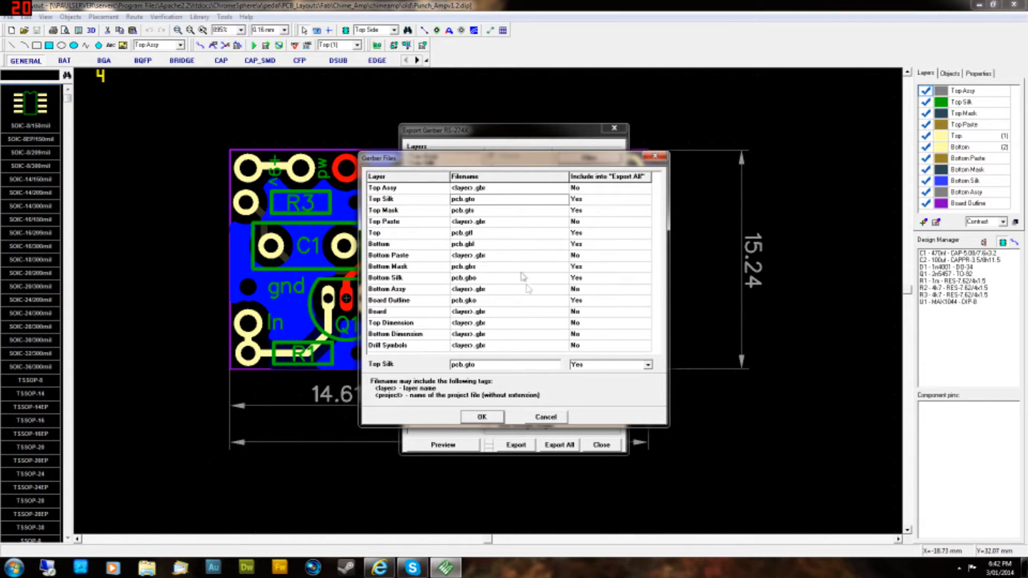
pyautogui.click(471, 210)
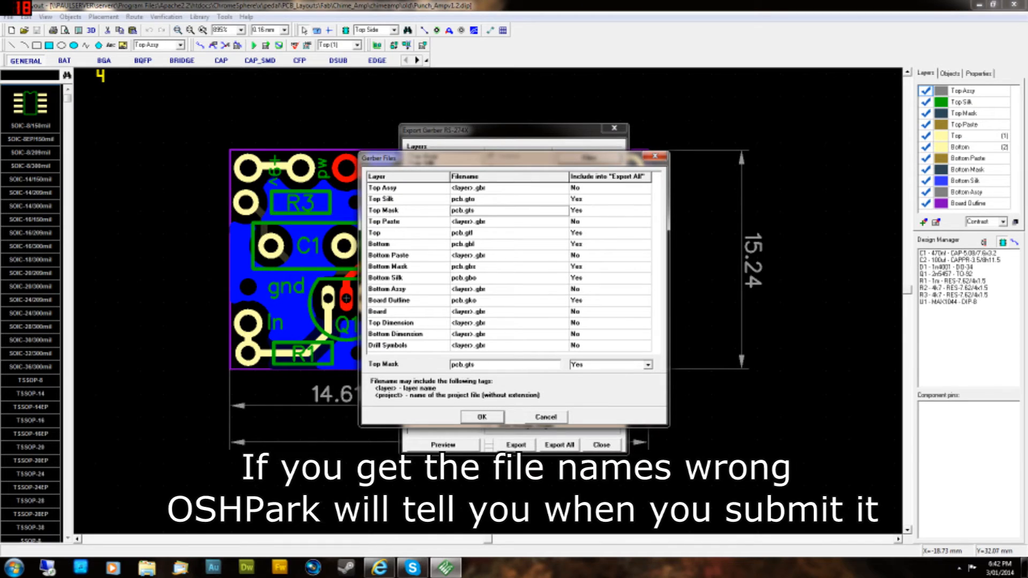
pyautogui.click(474, 211)
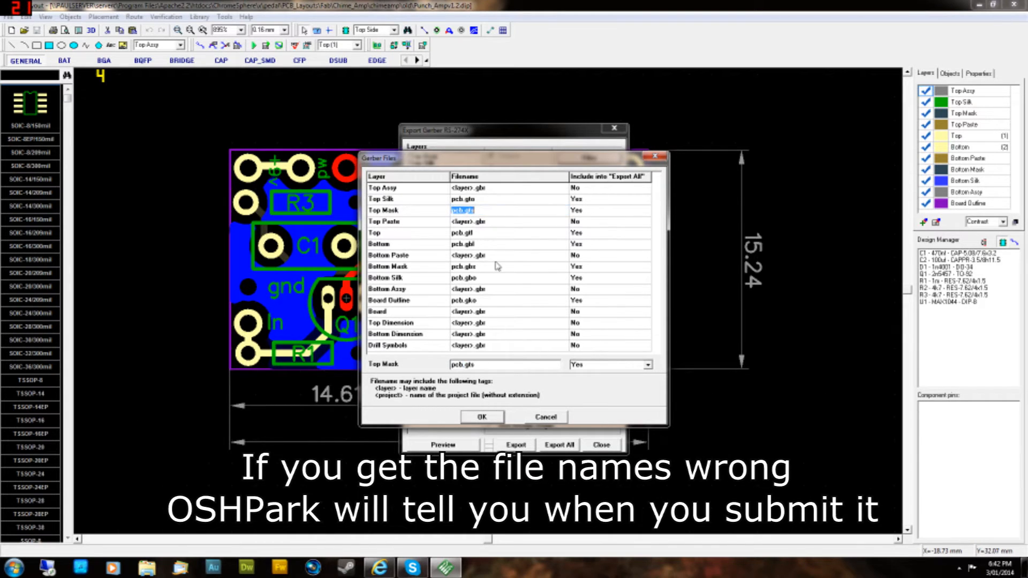
pyautogui.click(467, 365)
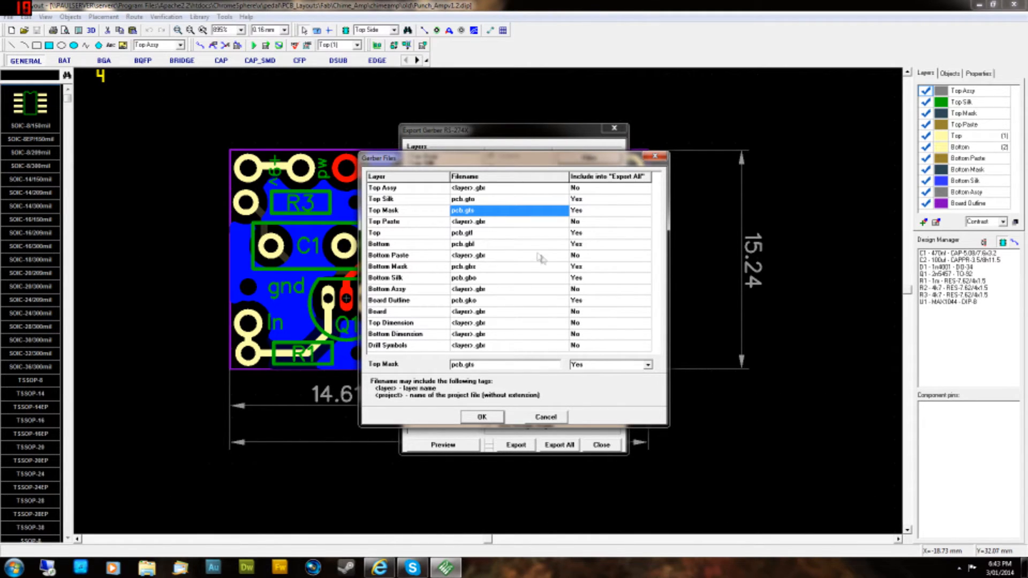
pyautogui.click(481, 417)
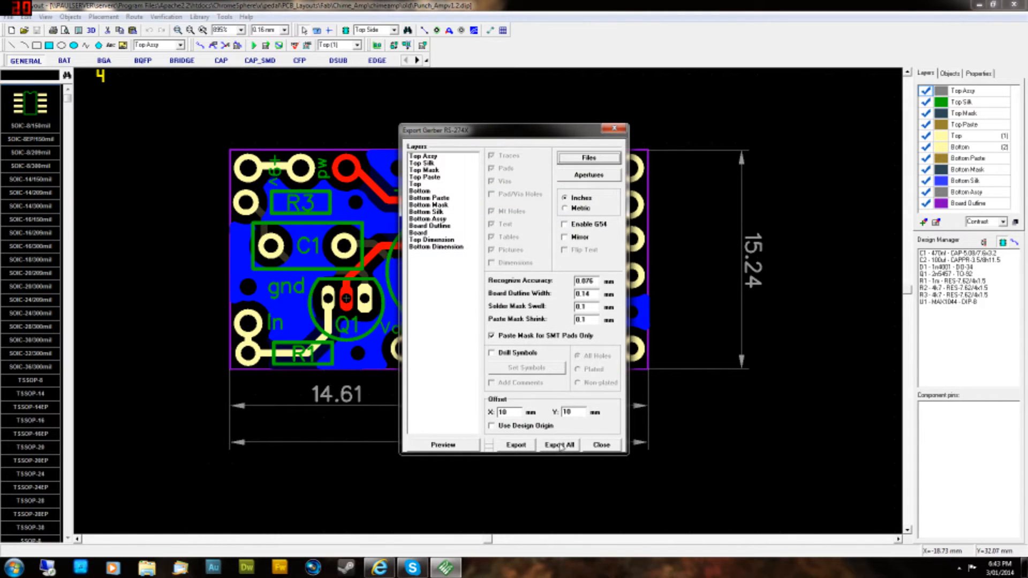
# Start exporting all Gerber layers and create a new Desktop folder named pcb2 as the save location.
pyautogui.click(558, 445)
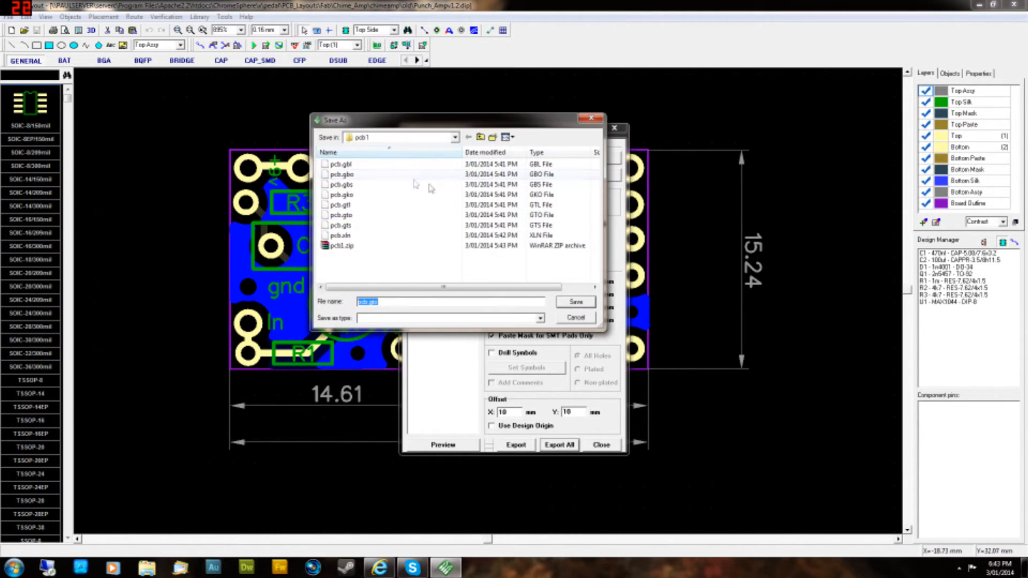
pyautogui.click(480, 137)
pyautogui.click(493, 137)
pyautogui.write('pcb')
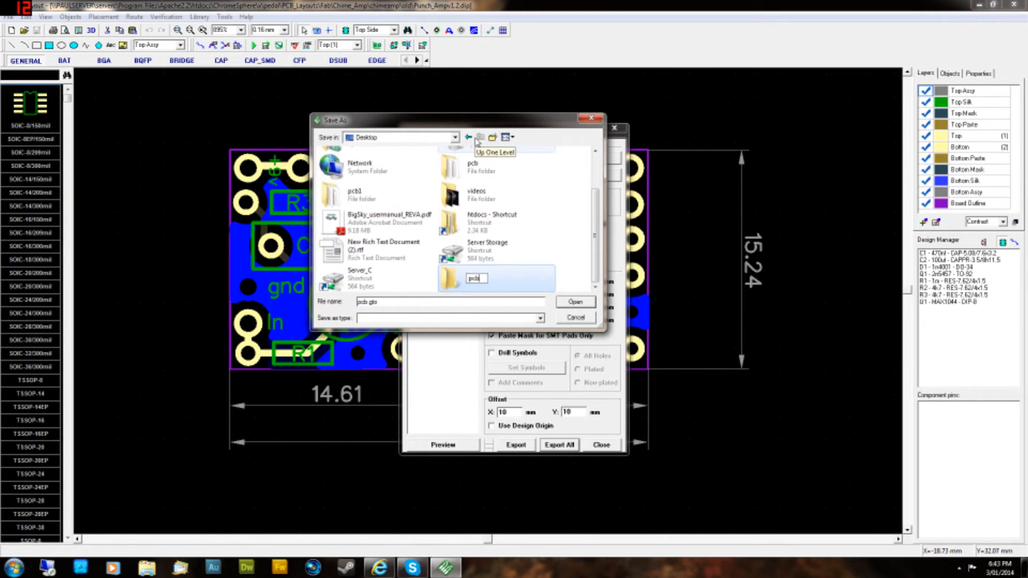
pyautogui.write('2')
pyautogui.press('Return')
pyautogui.press('Return')
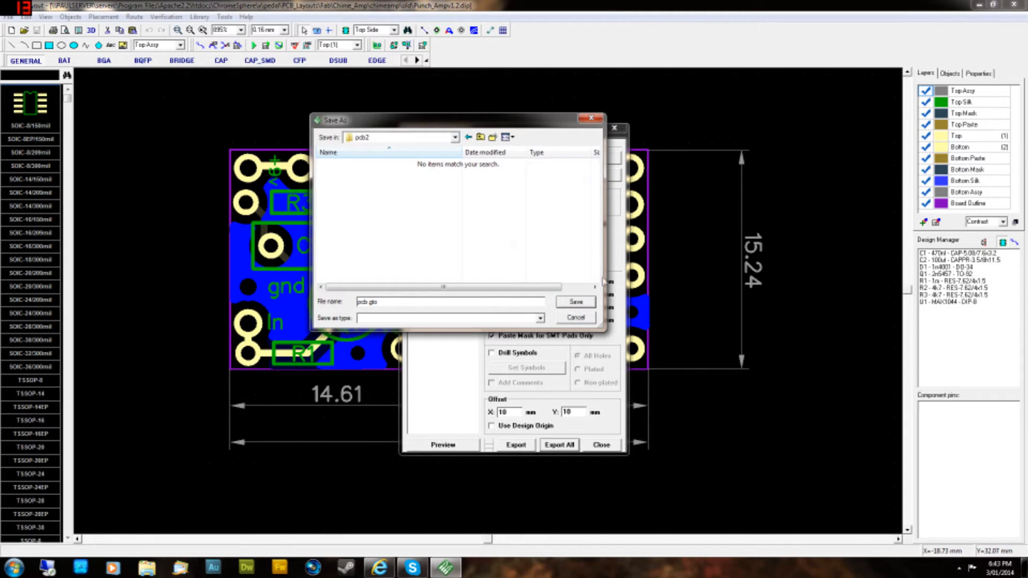
# Save every included Gerber layer into the pcb2 folder under its preset filename and close the Gerber export.
pyautogui.click(575, 303)
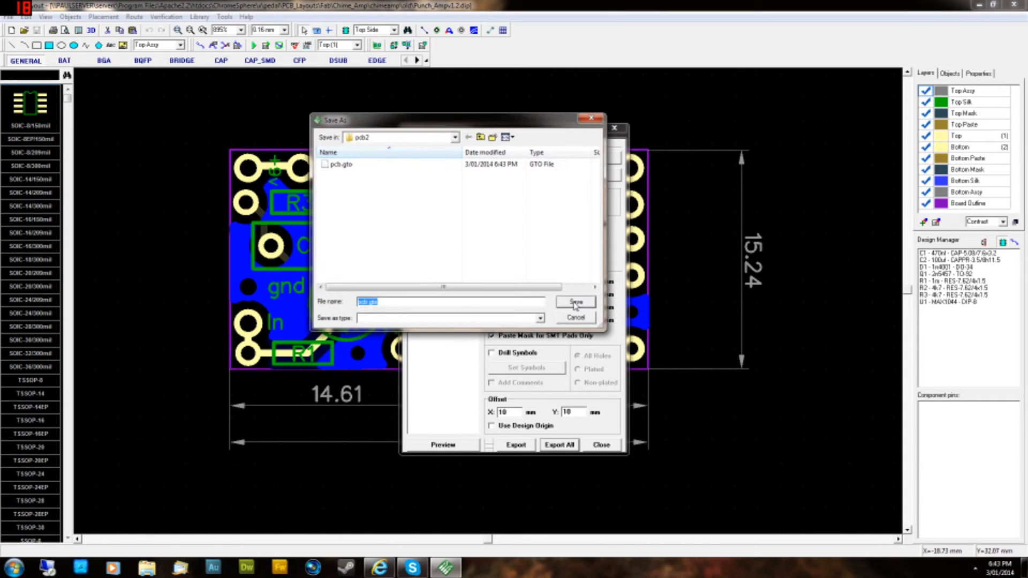
pyautogui.click(576, 303)
pyautogui.click(576, 303)
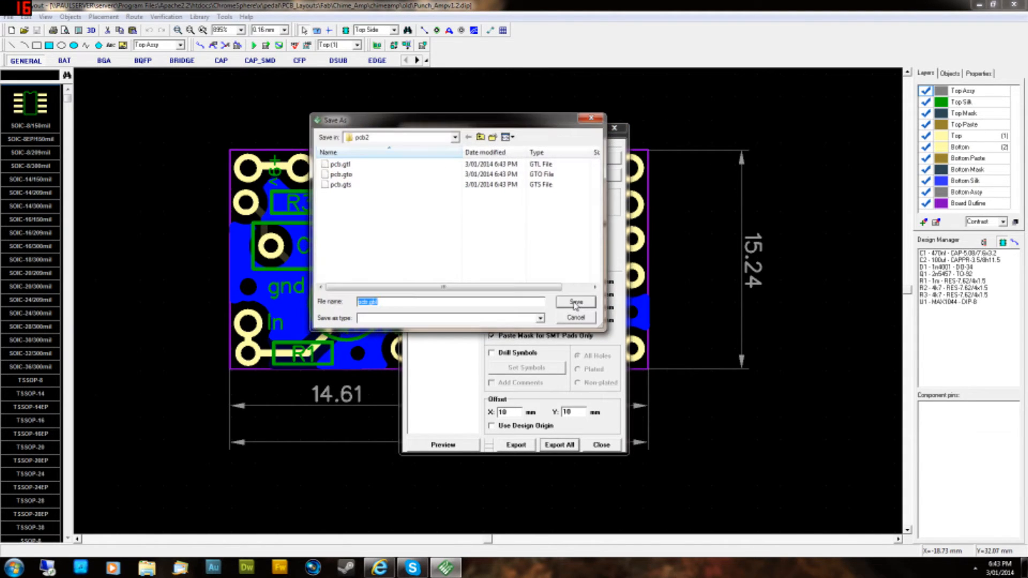
pyautogui.click(575, 303)
pyautogui.click(576, 303)
pyautogui.click(576, 303)
pyautogui.click(575, 303)
pyautogui.click(575, 303)
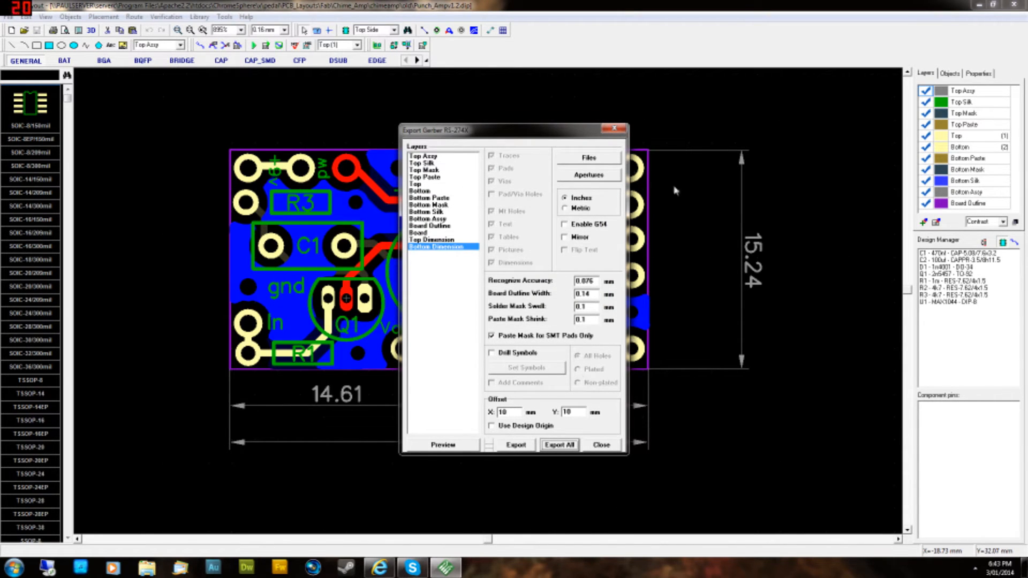
pyautogui.click(614, 130)
# Export all OrCAD TAP drill data with automatically assigned tools, saving it as Through.tap in the pcb2 folder.
pyautogui.click(7, 16)
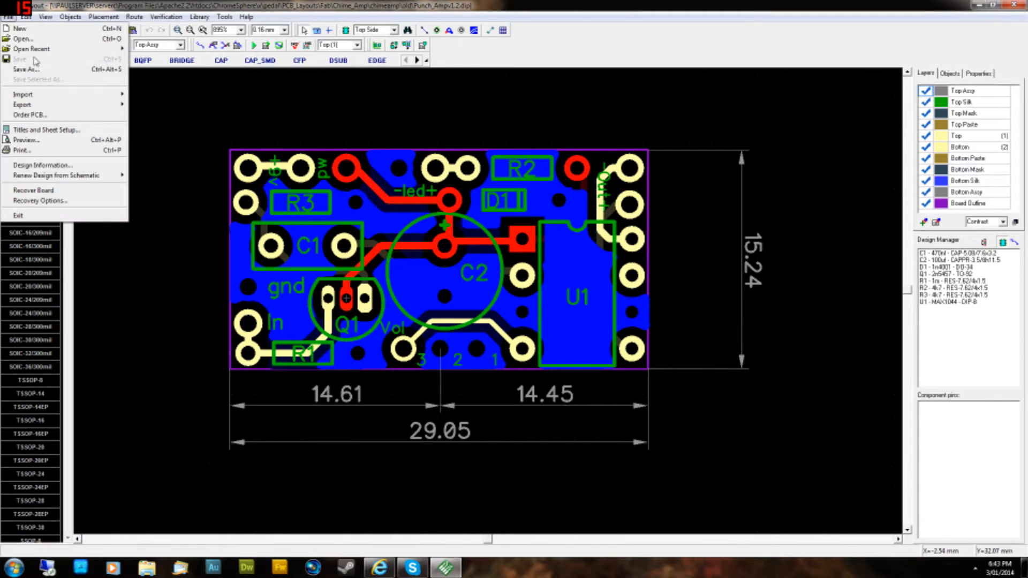
pyautogui.moveTo(82, 107)
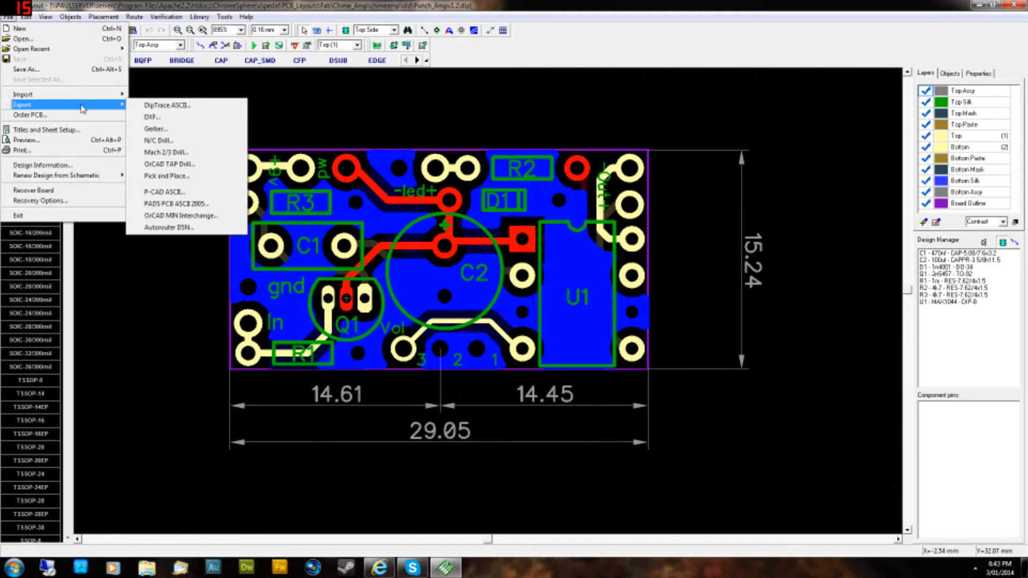
pyautogui.click(11, 16)
pyautogui.click(11, 17)
pyautogui.moveTo(66, 106)
pyautogui.click(190, 167)
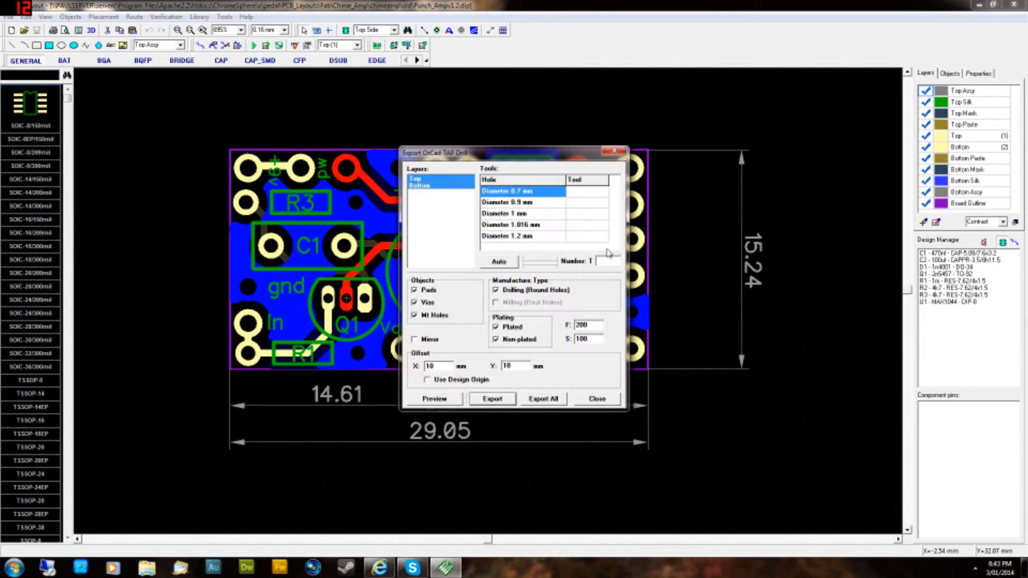
pyautogui.click(548, 402)
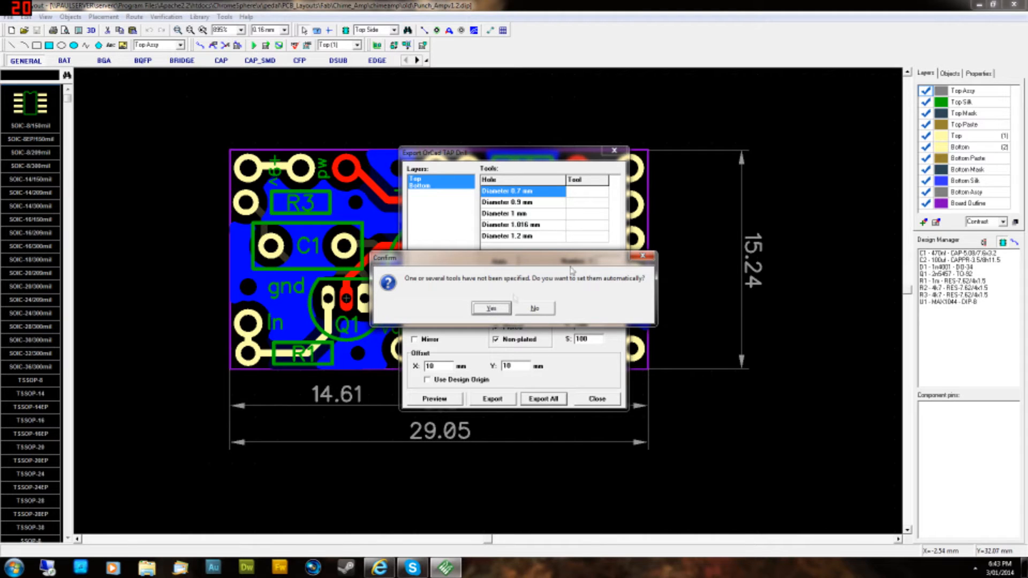
pyautogui.click(490, 309)
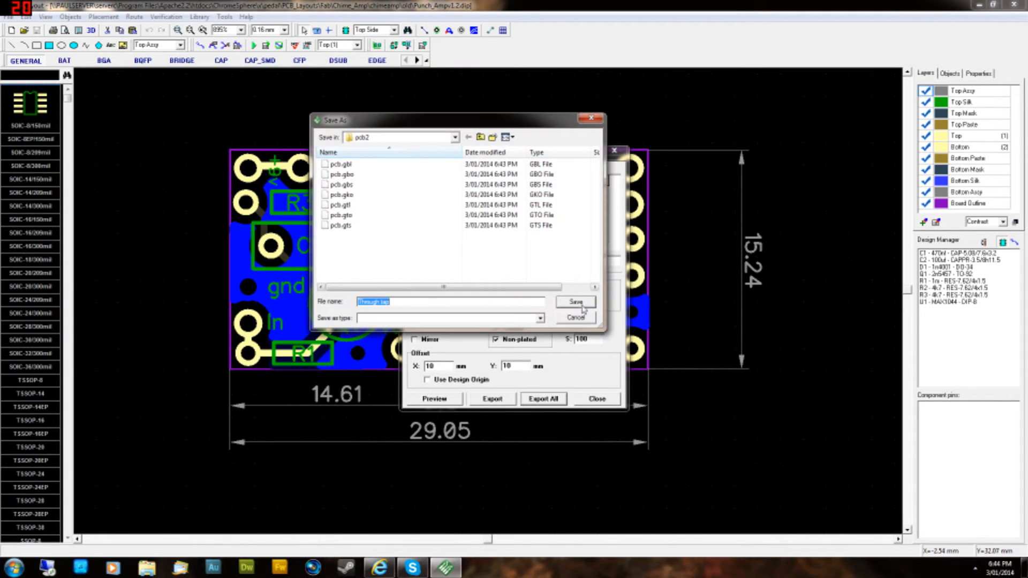
pyautogui.click(576, 303)
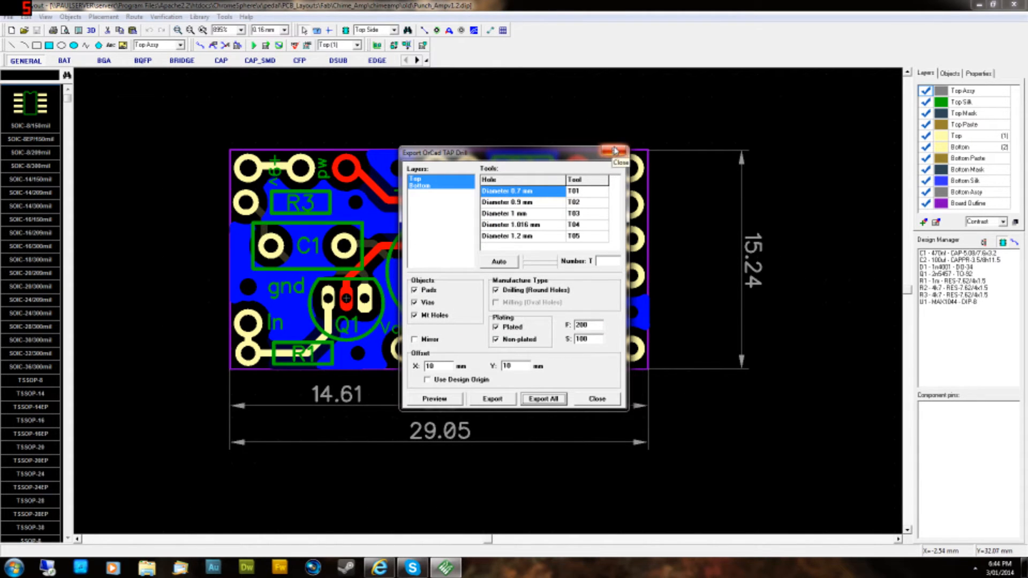
pyautogui.click(614, 152)
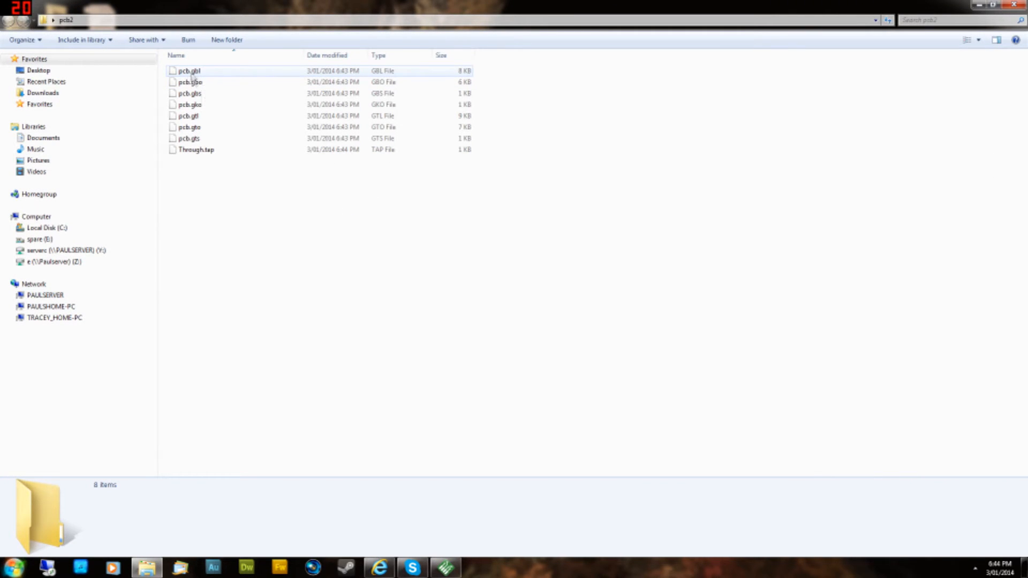
# Rename Through.tap in the pcb2 folder as pcb.xln, accepting the extension change.
pyautogui.click(199, 151)
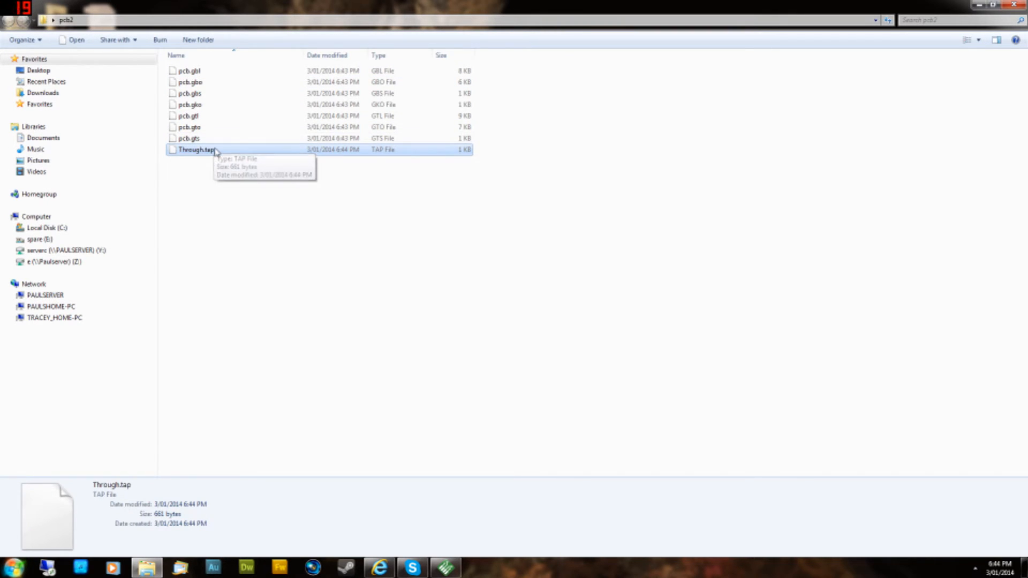
pyautogui.press('F2')
pyautogui.write('pcb.d')
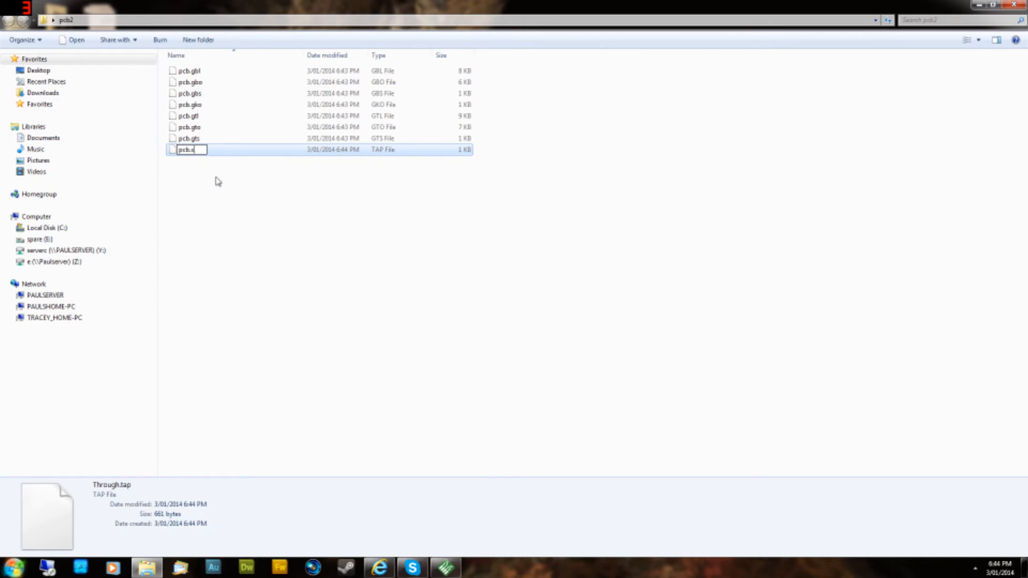
pyautogui.write('xln')
pyautogui.press('Return')
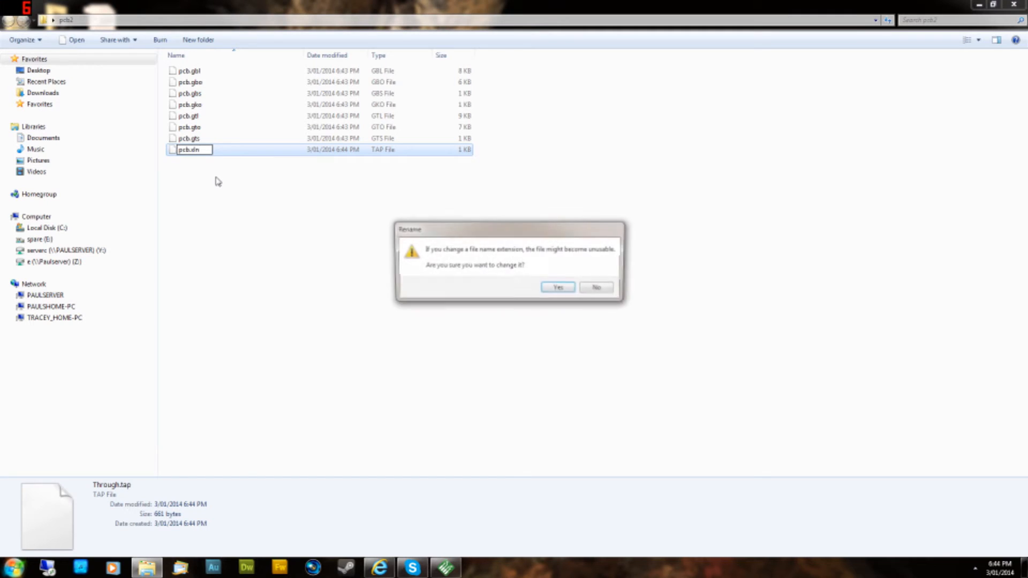
pyautogui.press('Return')
# Compress all the Gerber and drill files in the pcb2 folder into a ZIP archive named pcb2.zip.
pyautogui.moveTo(222, 165); pyautogui.dragTo(174, 65)
pyautogui.rightClick(195, 107)
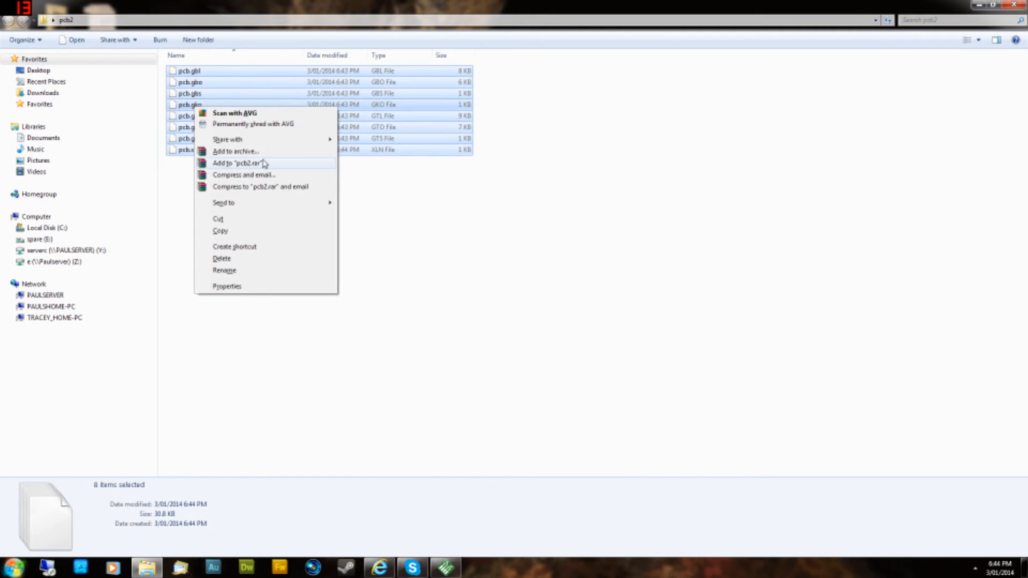
pyautogui.click(238, 151)
pyautogui.click(424, 290)
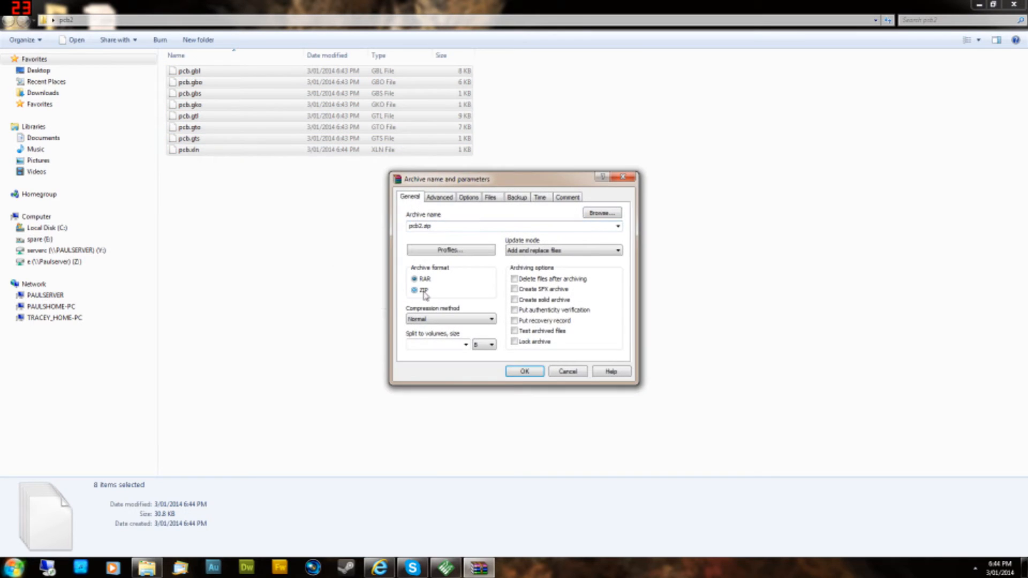
pyautogui.click(193, 172)
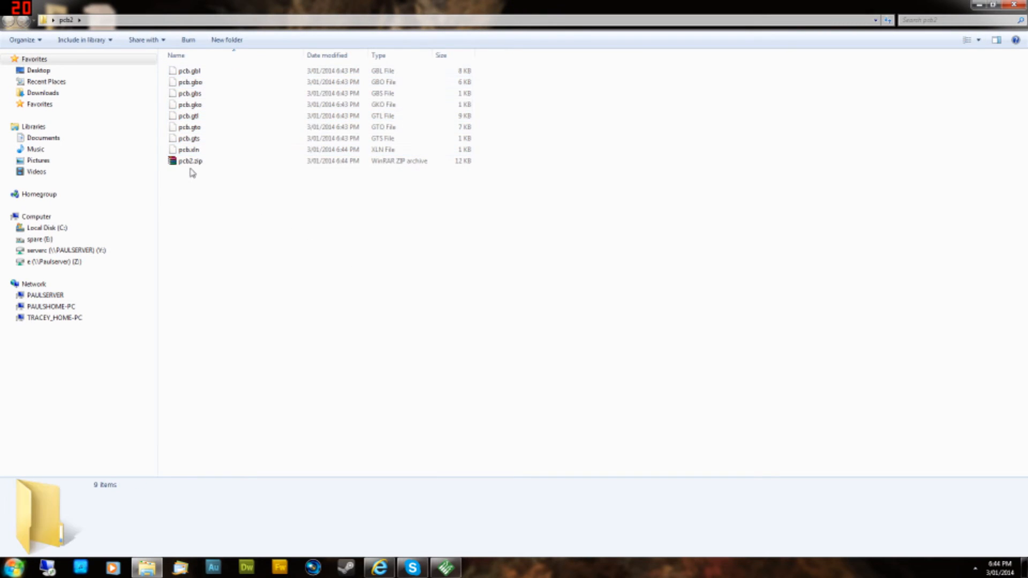
# Switch to Internet Explorer, start a PCB order on the OSH Park site and upload pcb2.zip from the pcb2 folder.
pyautogui.click(195, 162)
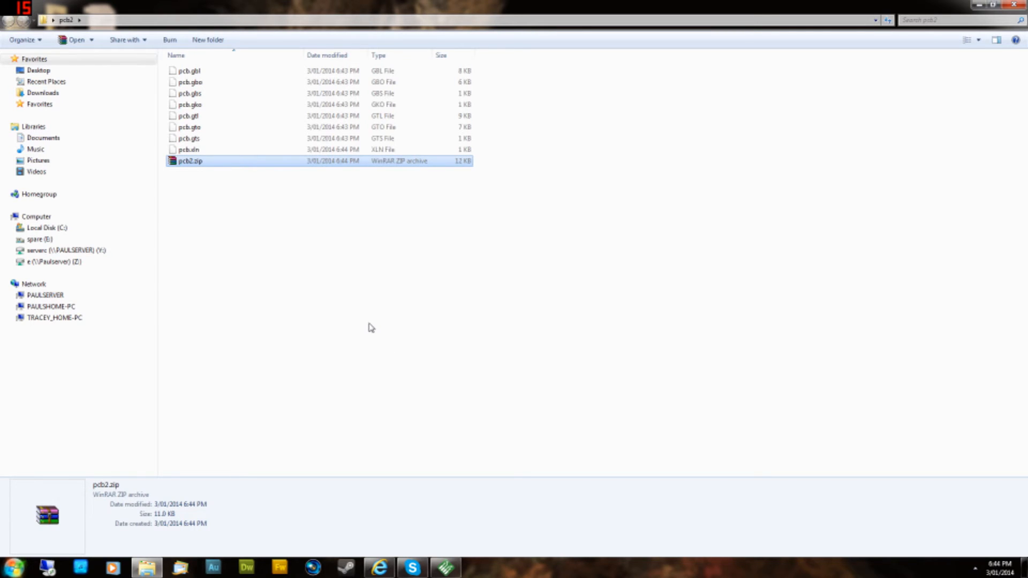
pyautogui.click(386, 371)
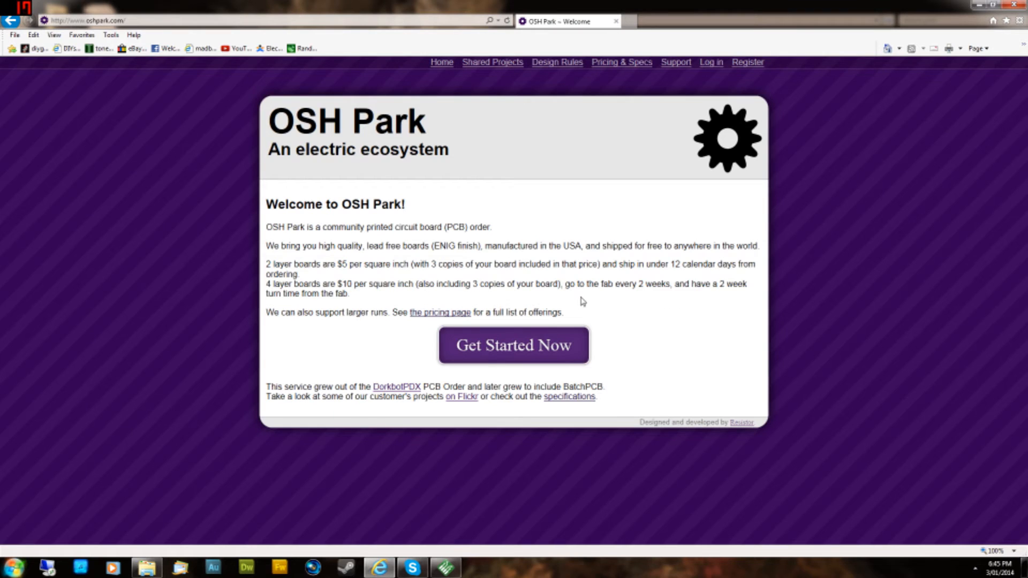
pyautogui.click(497, 351)
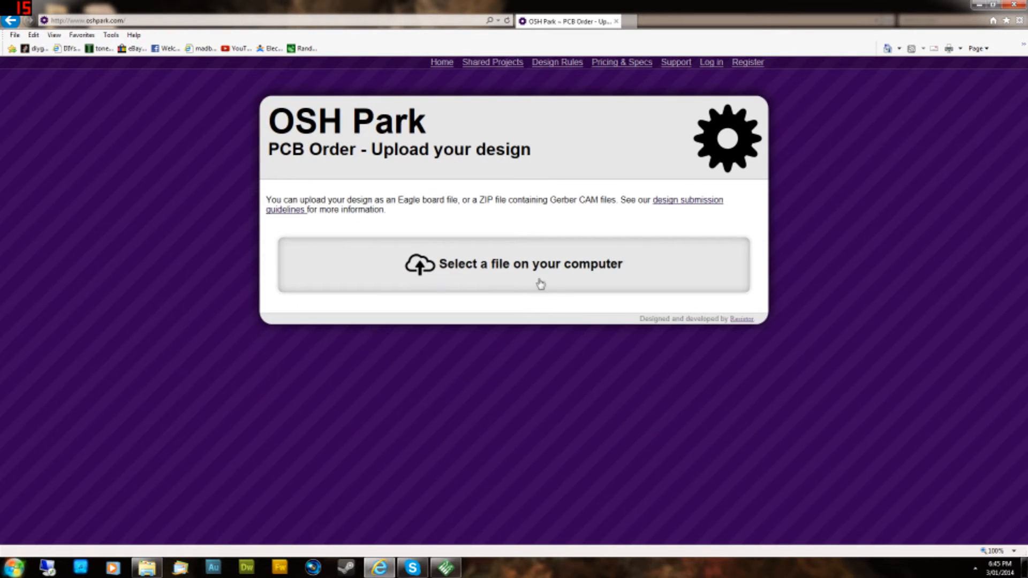
pyautogui.click(506, 271)
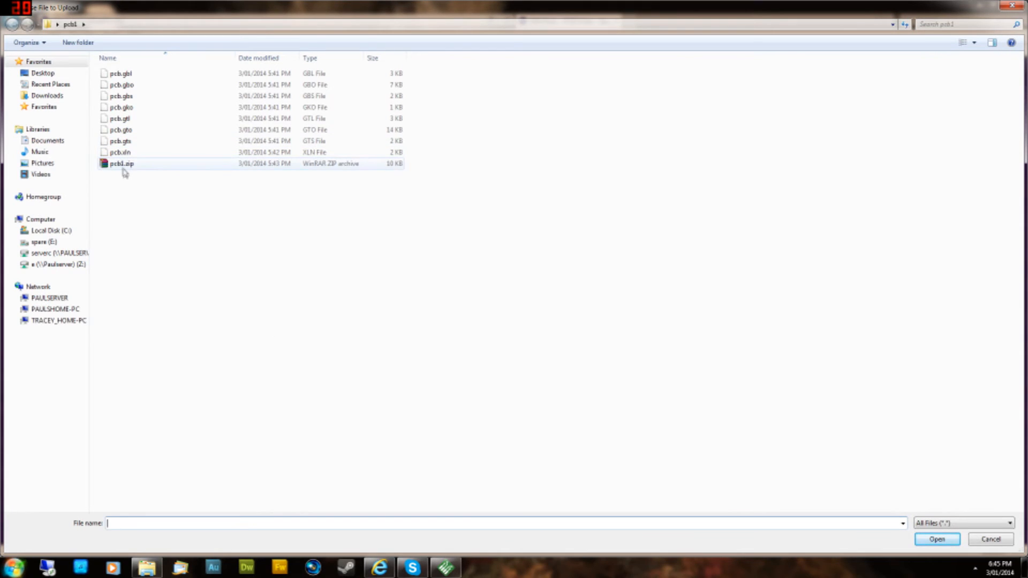
pyautogui.click(56, 25)
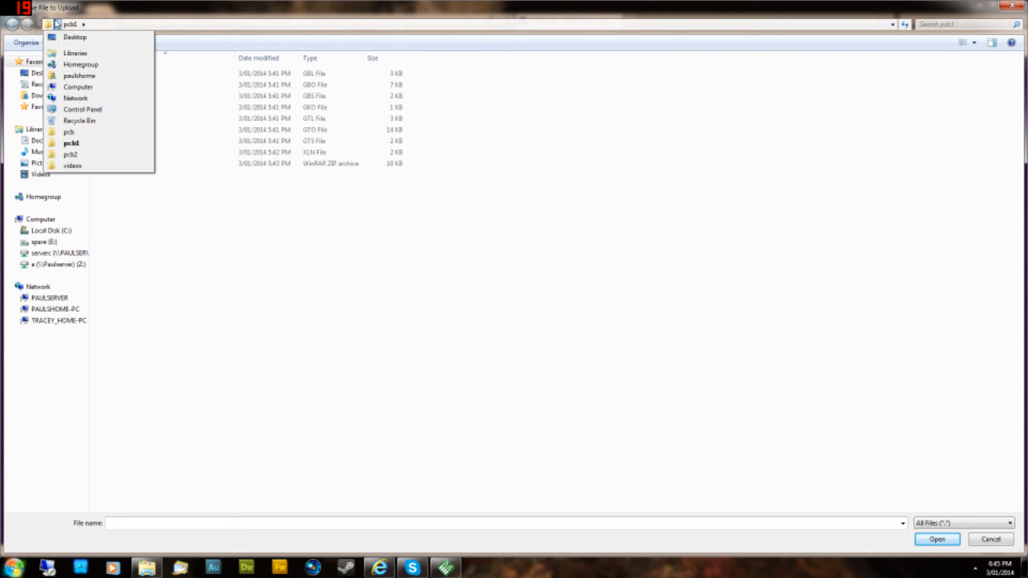
pyautogui.click(86, 154)
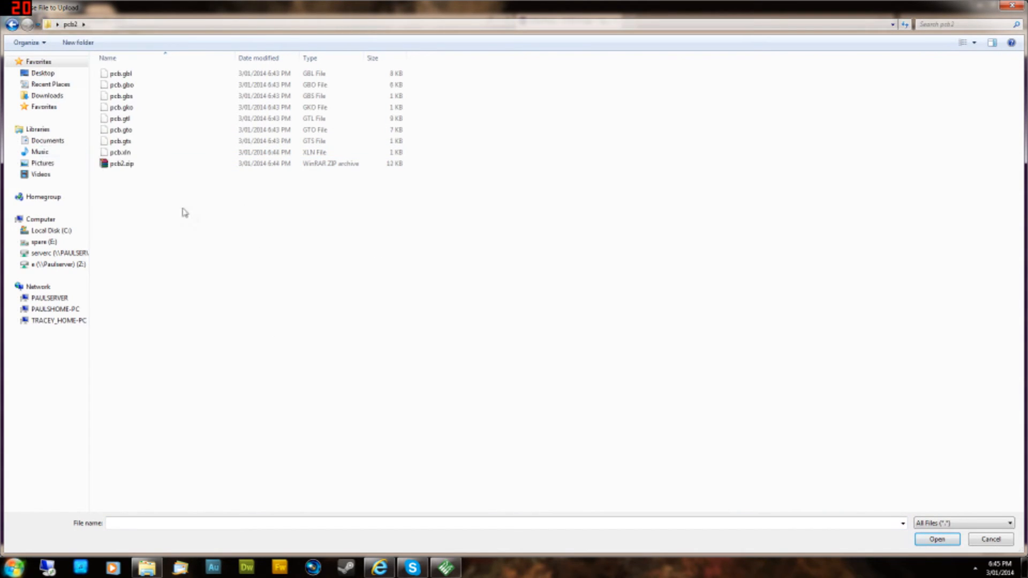
pyautogui.doubleClick(135, 167)
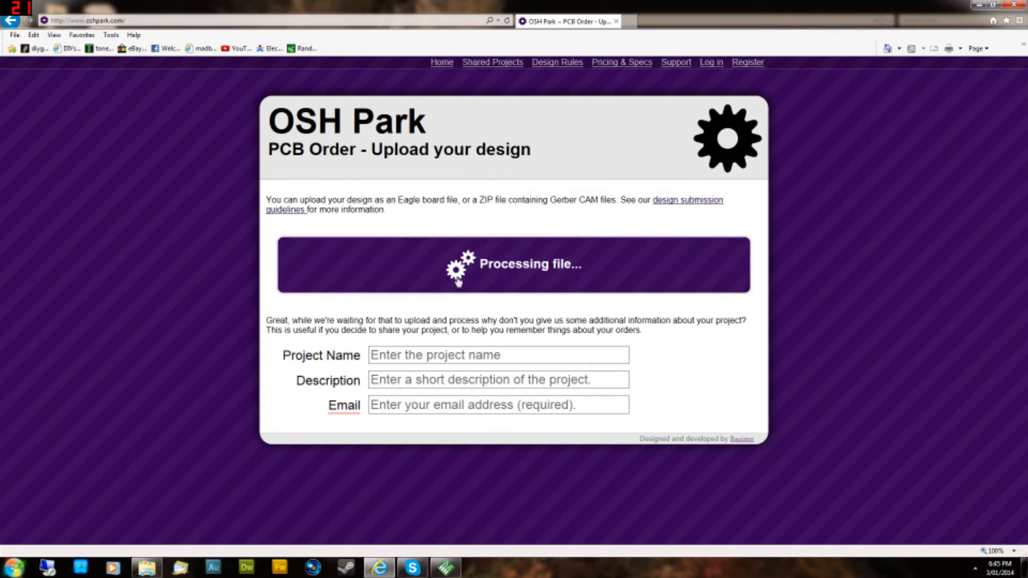
# Name the project "Youtube PCB Demo" and describe it as "Youtube PCB Demo V1.0".
pyautogui.click(482, 355)
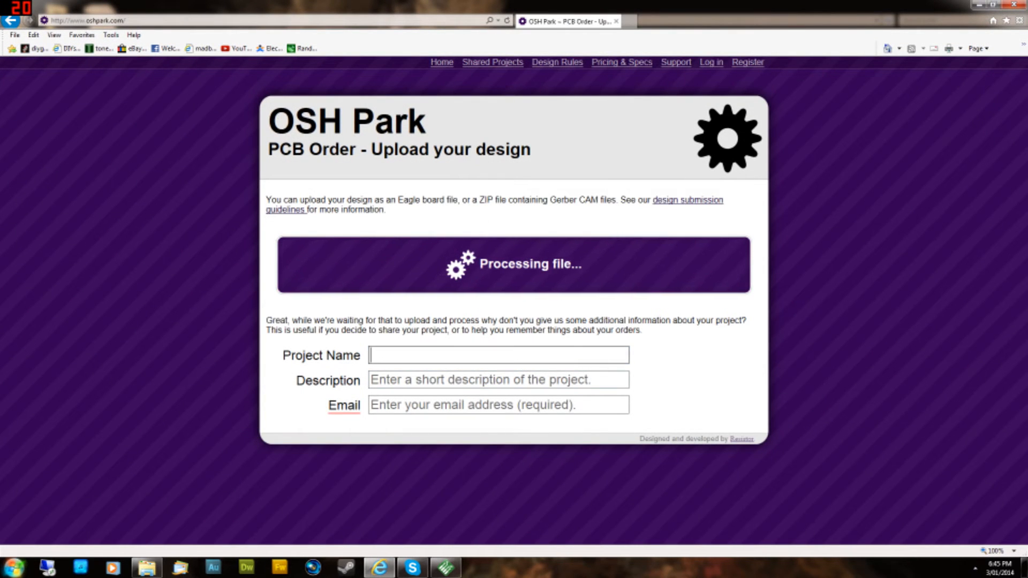
pyautogui.write('Youtuber PCB')
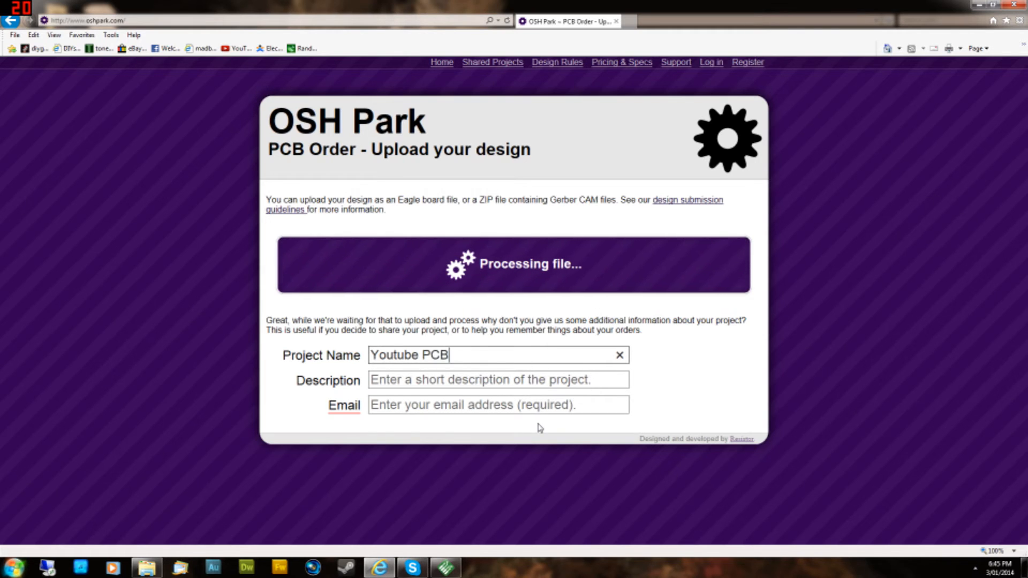
pyautogui.write(' Demo')
pyautogui.press('Tab')
pyautogui.write('Youtube PCB Demo V')
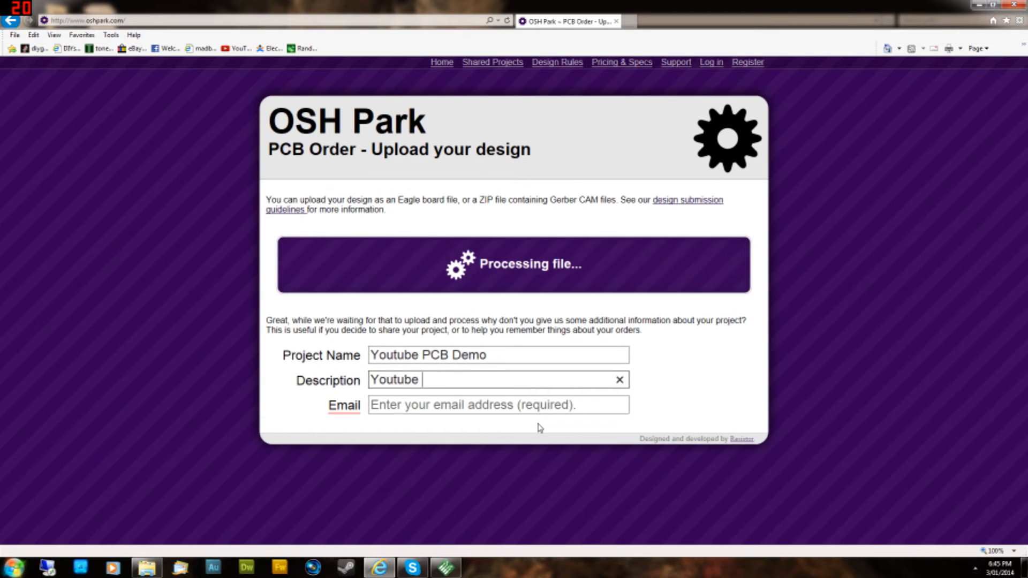
pyautogui.write(' 1')
pyautogui.press('BackSpace')
pyautogui.press('BackSpace')
pyautogui.write('1.0')
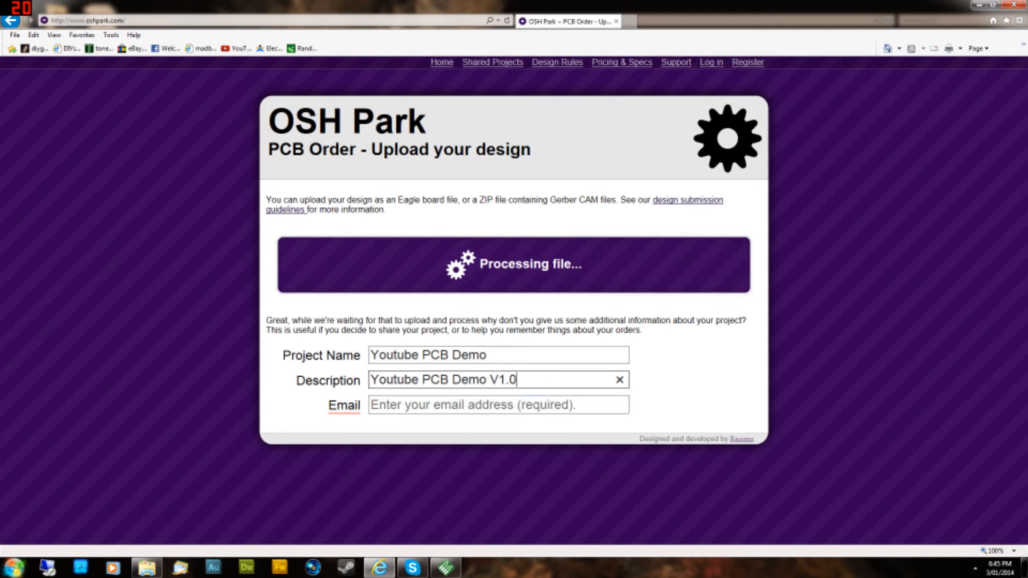
# Examine the board renders and each layer preview on the design verification page, including outline, copper, silk screen, solder mask and drills.
pyautogui.click(189, 224)
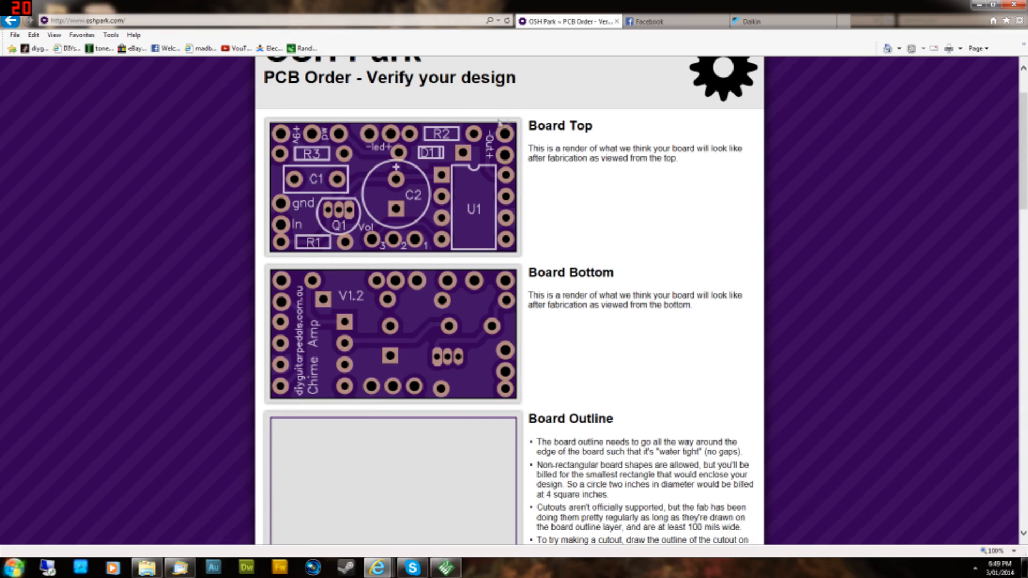
pyautogui.scroll(-3, 674, 233)
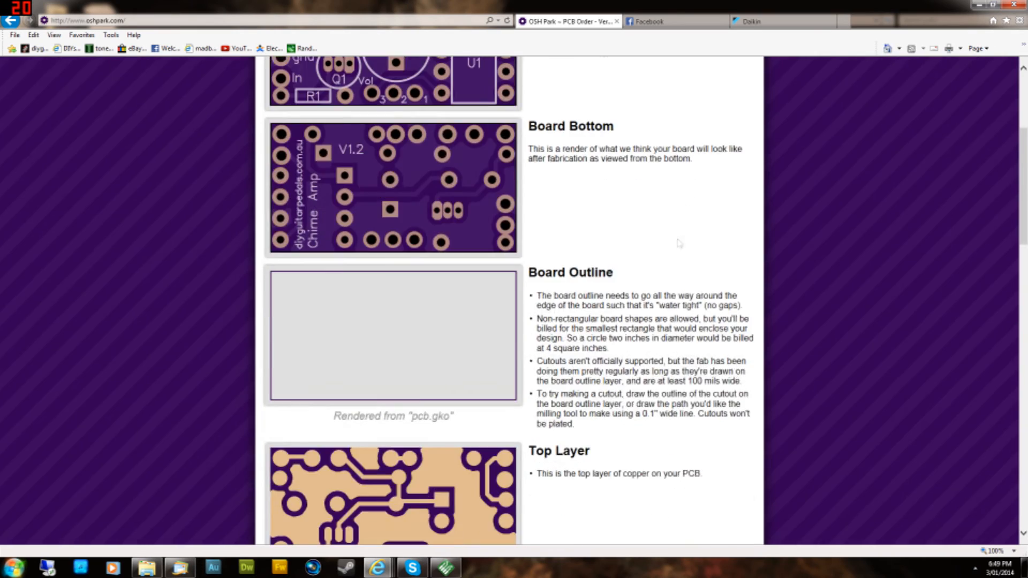
pyautogui.scroll(-10, 675, 232)
pyautogui.scroll(-2, 674, 300)
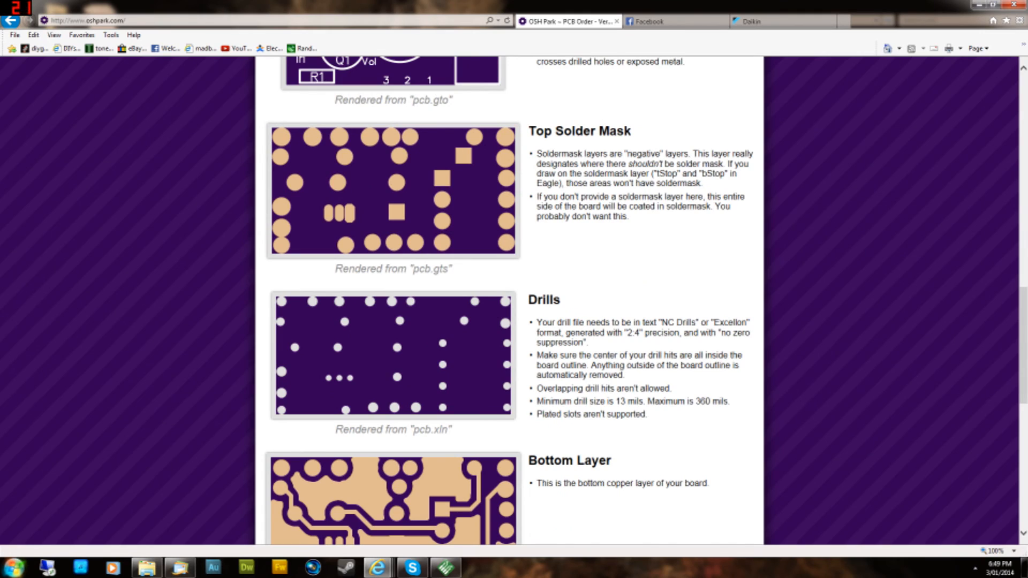
pyautogui.scroll(-9, 647, 184)
pyautogui.scroll(2, 650, 187)
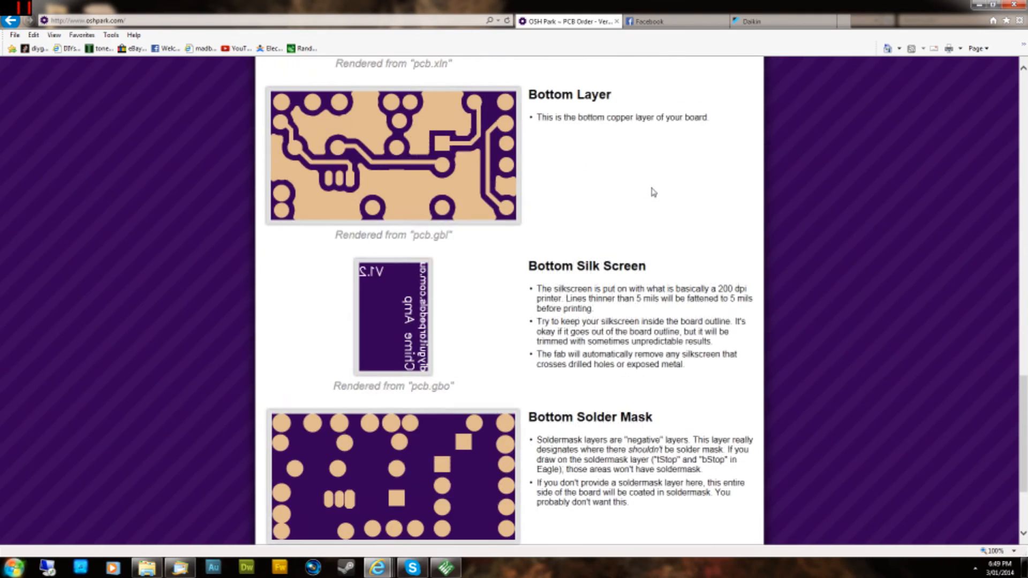
pyautogui.scroll(-3, 654, 192)
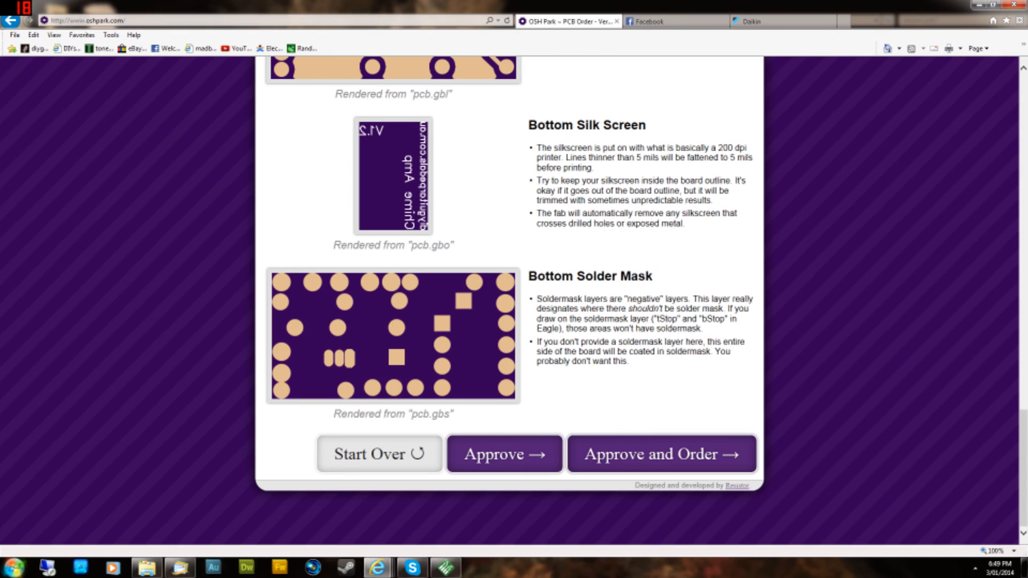
pyautogui.scroll(5, 694, 331)
pyautogui.scroll(20, 674, 389)
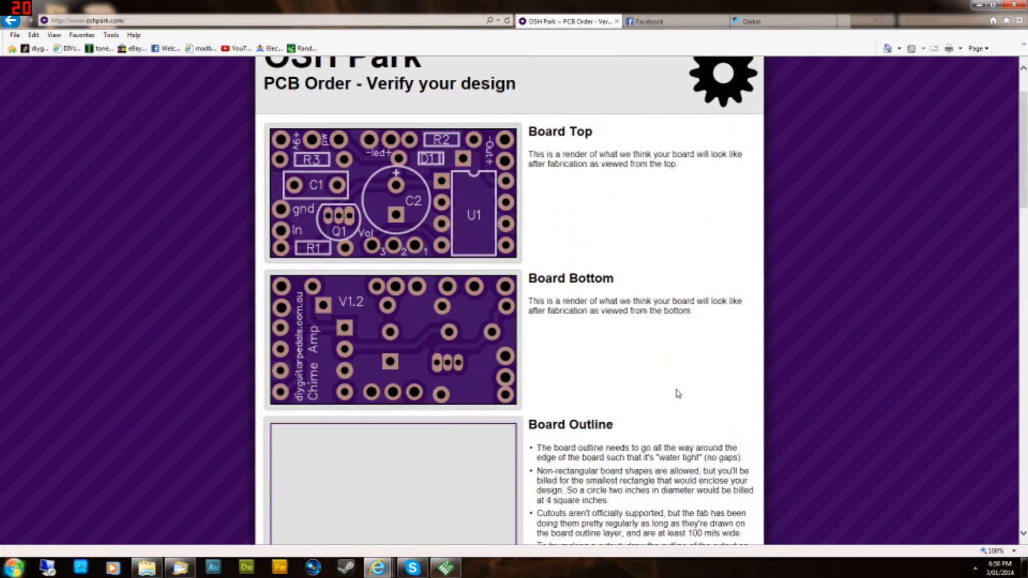